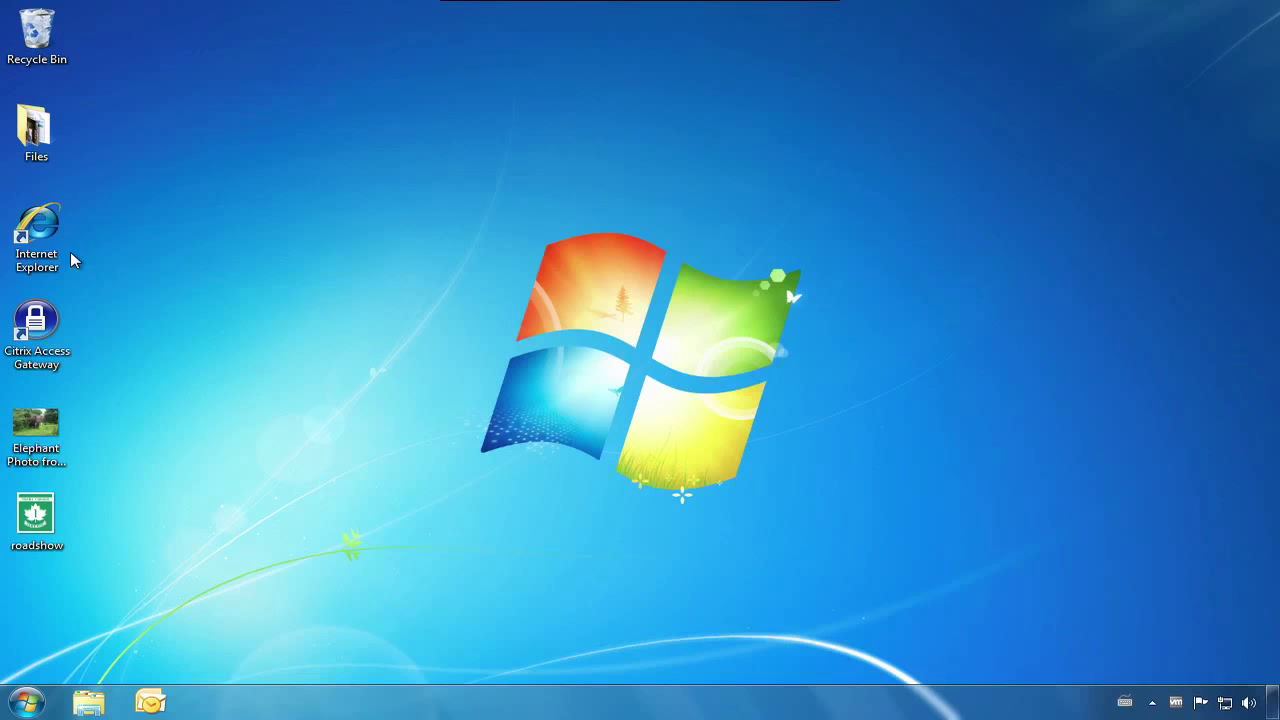
double_click(36, 230)
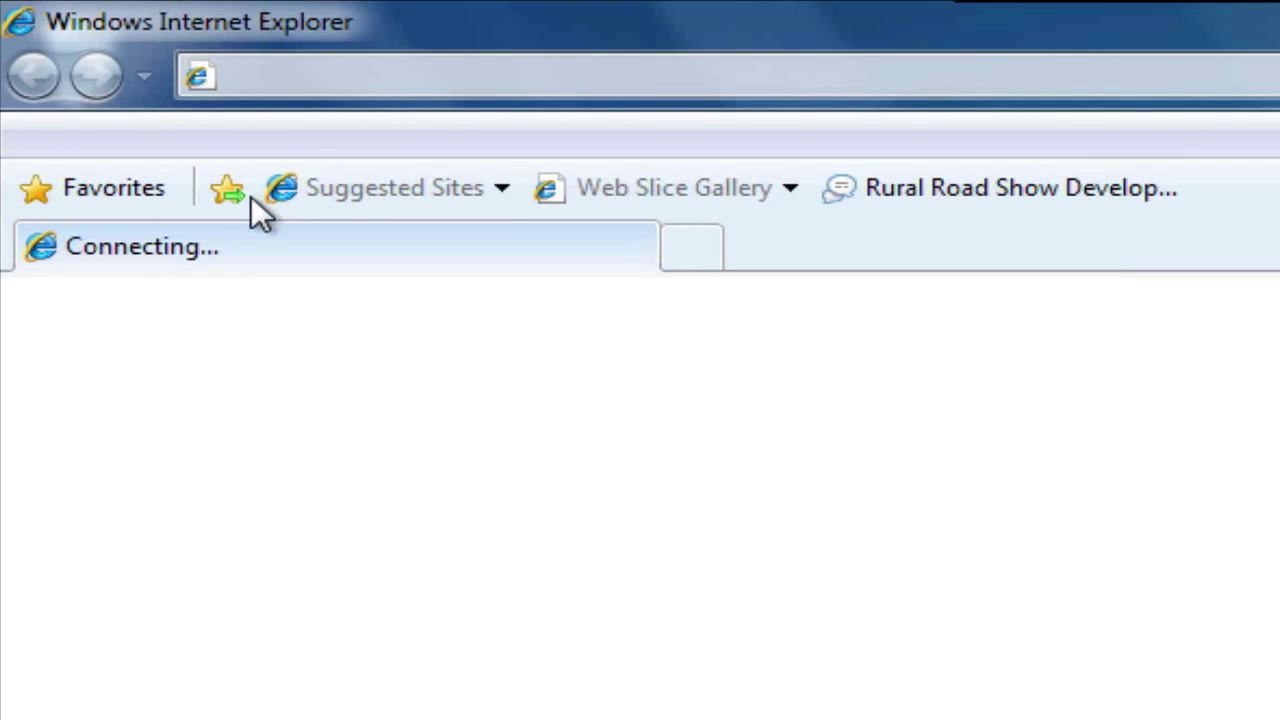
click(299, 87)
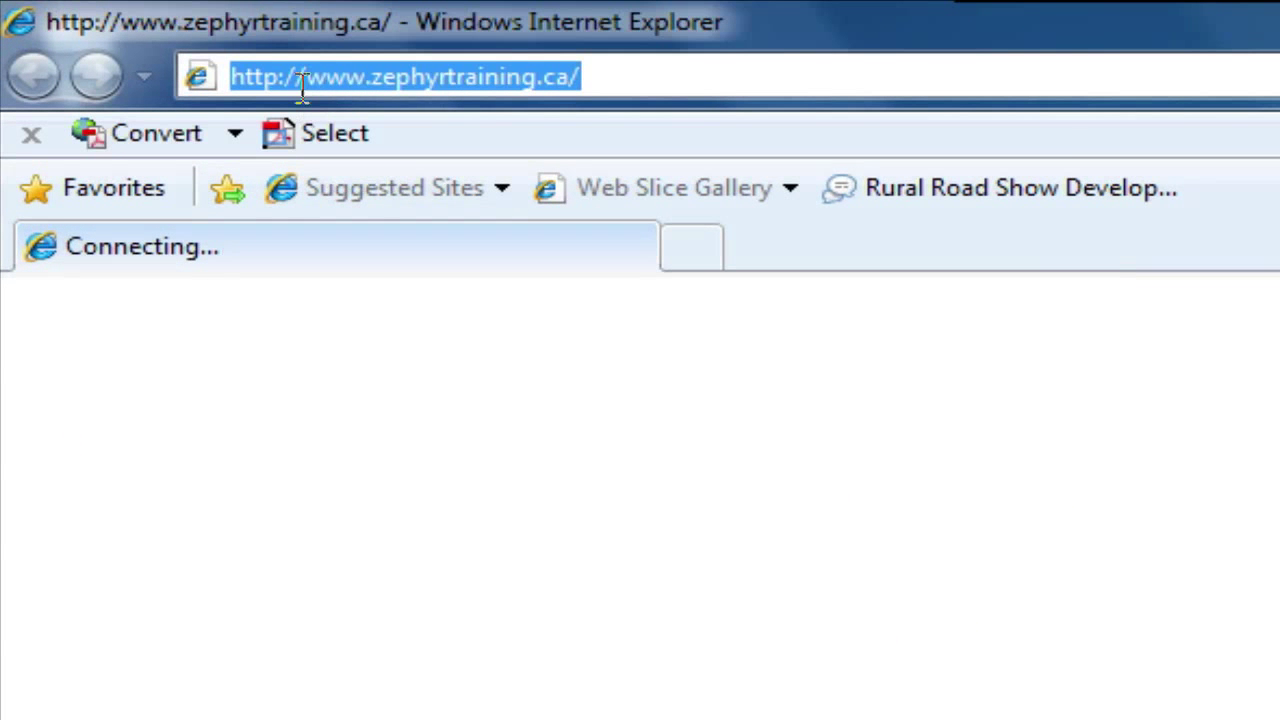
text(www.skyp)
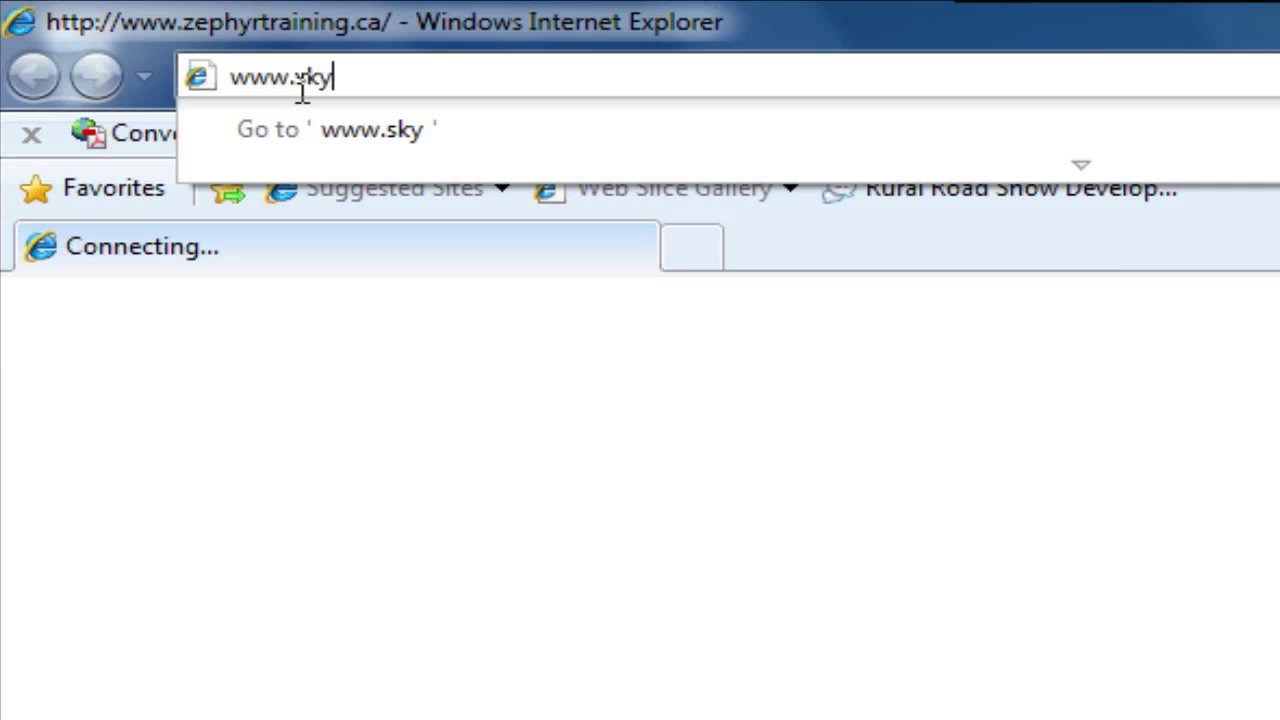
text(e.com)
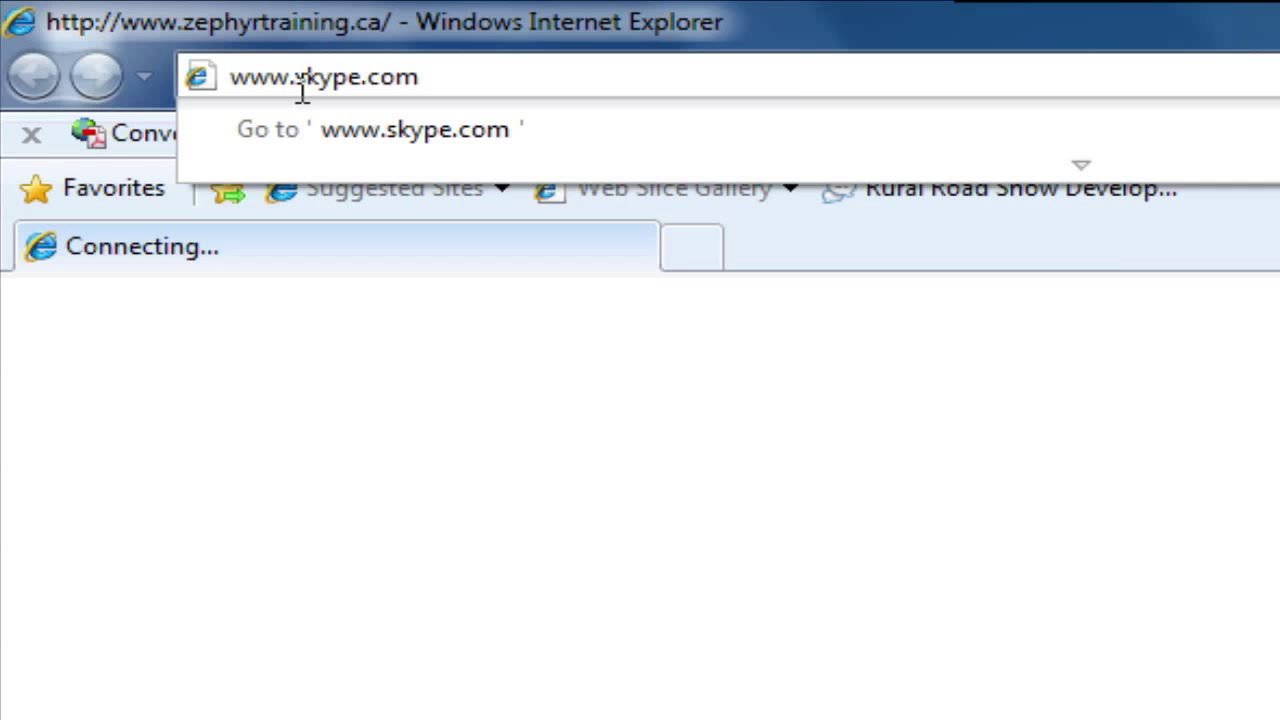
click(937, 37)
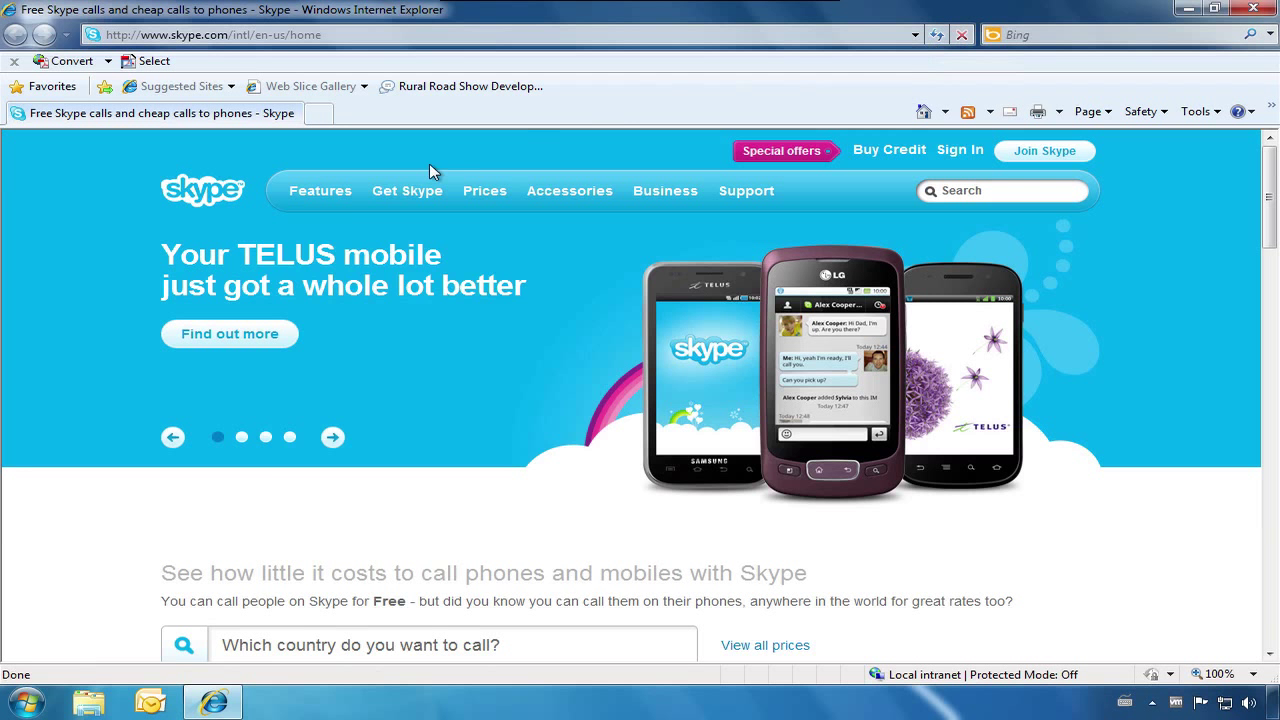
Open the 'Download Skype 5.3 for Windows' page from Get Skype > Windows
mouse_move(403, 189)
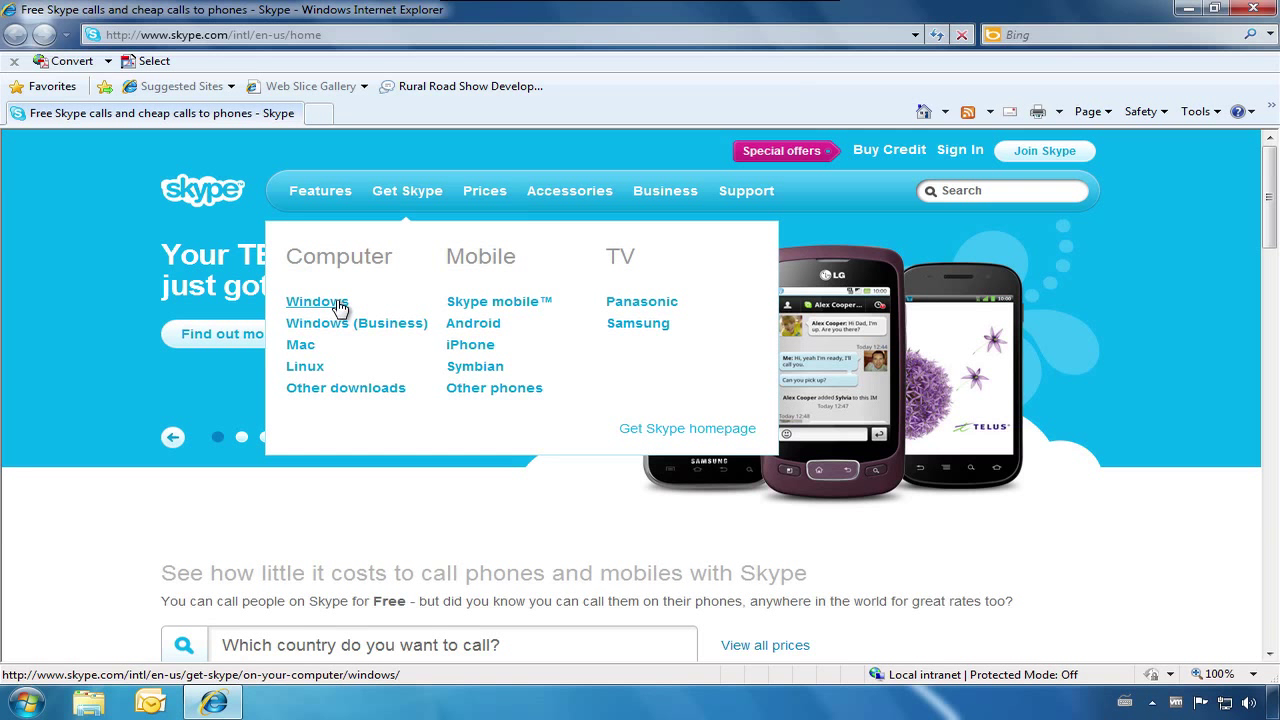
click(339, 304)
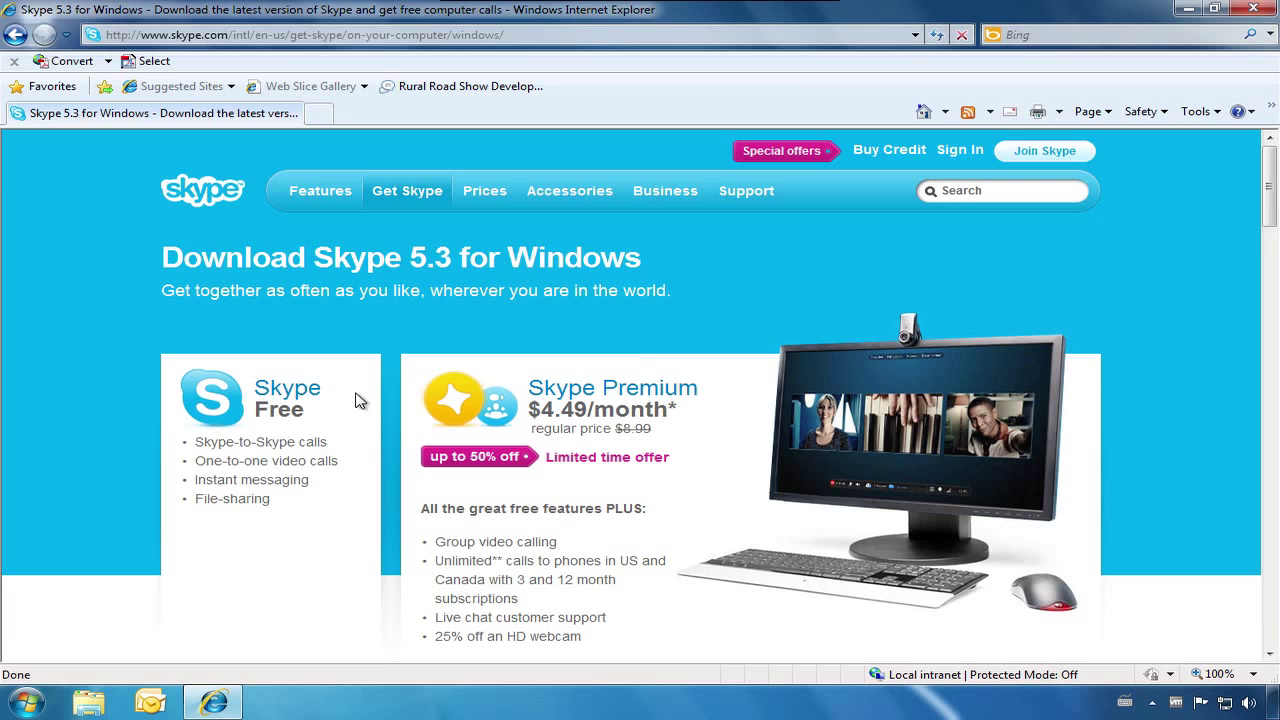
drag(1269, 216, 1270, 245)
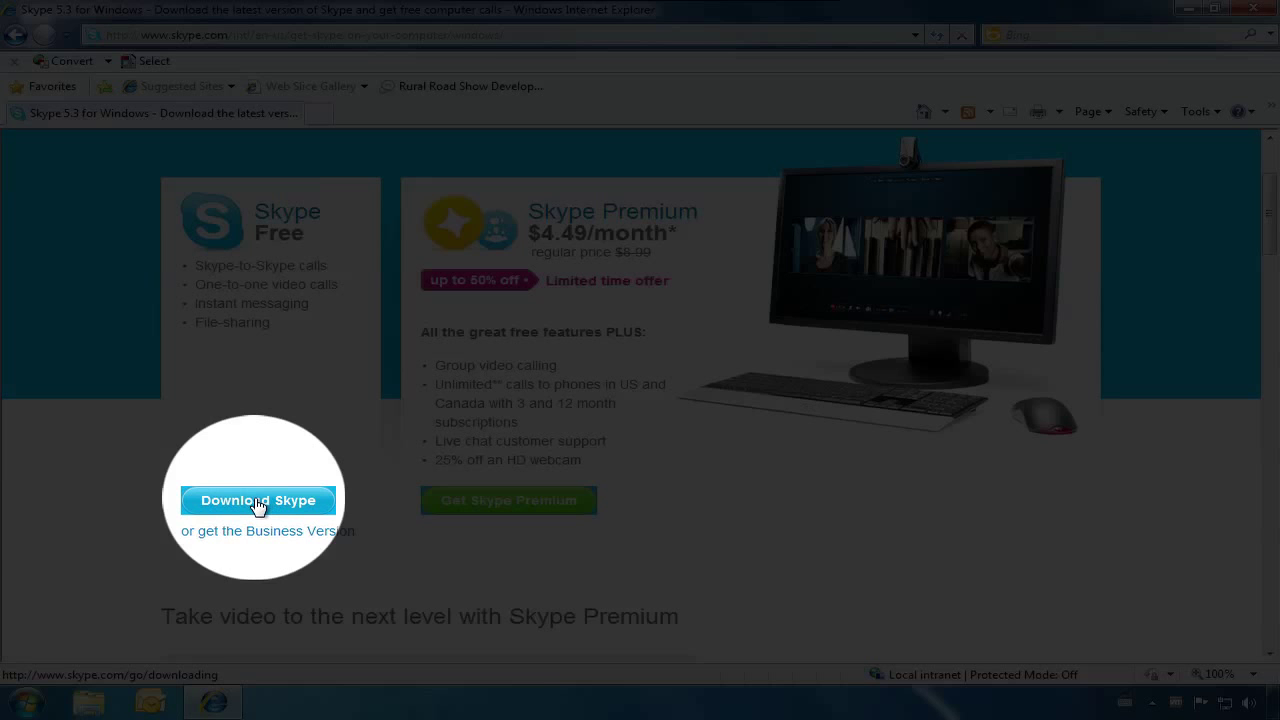
Download and run SkypeSetup.exe, approving the User Account Control prompt
click(257, 502)
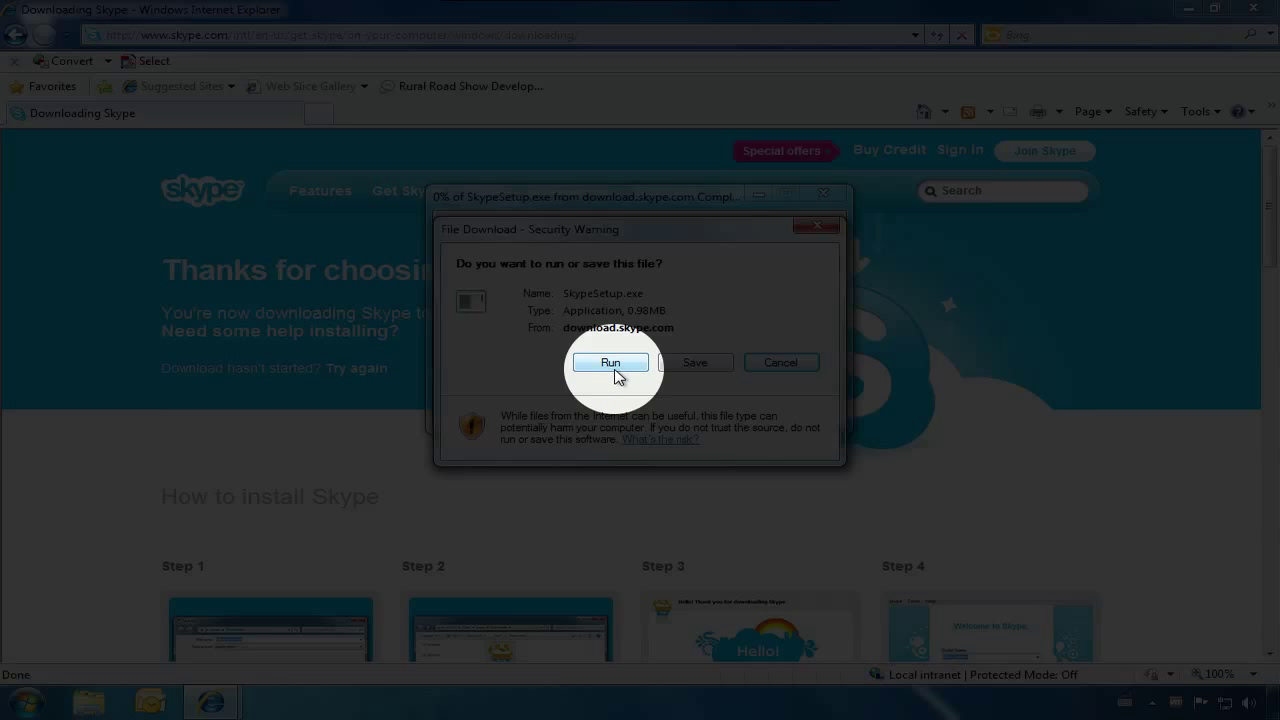
click(612, 368)
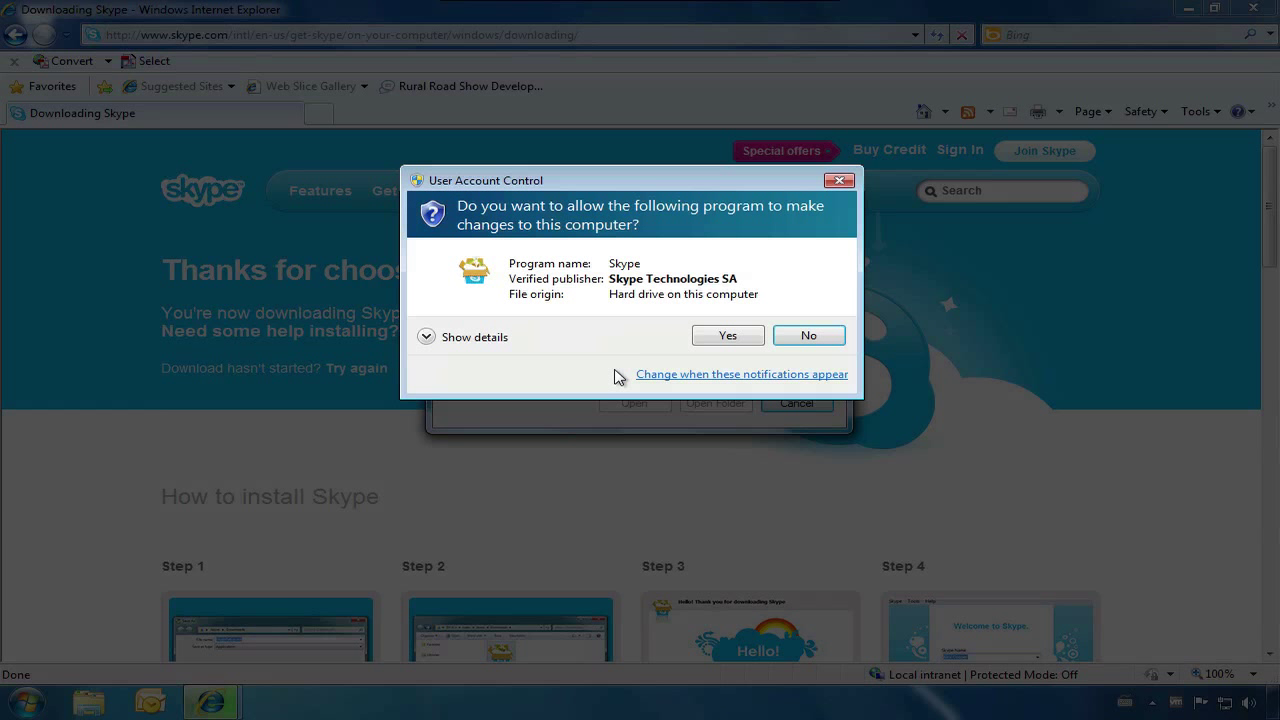
click(722, 336)
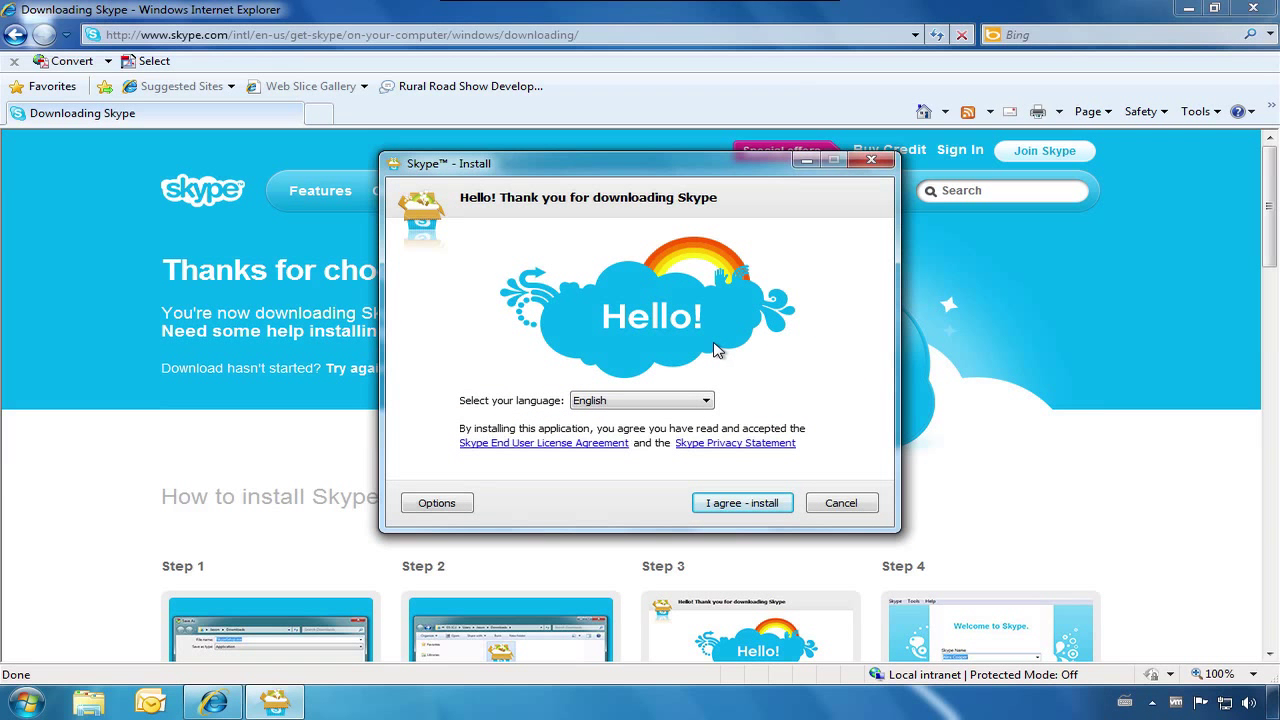
Keep English as the installer language and start installation with 'I agree - install'
click(706, 401)
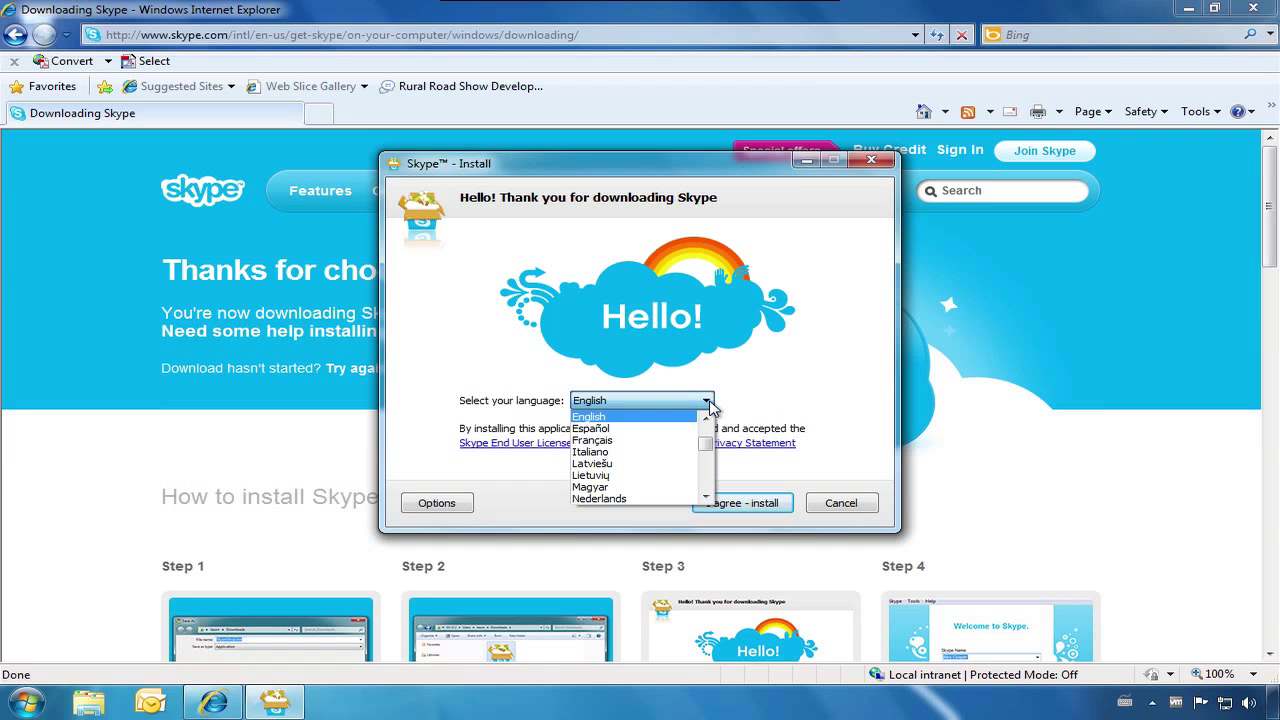
click(707, 401)
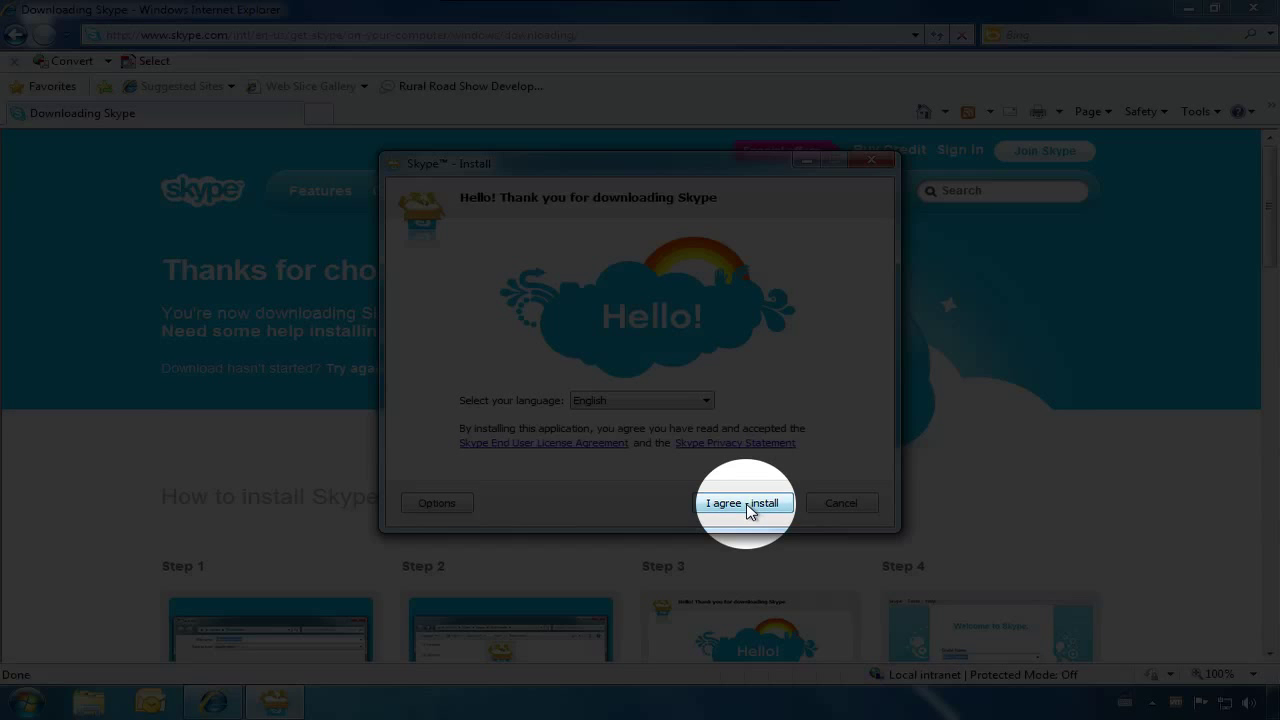
click(745, 503)
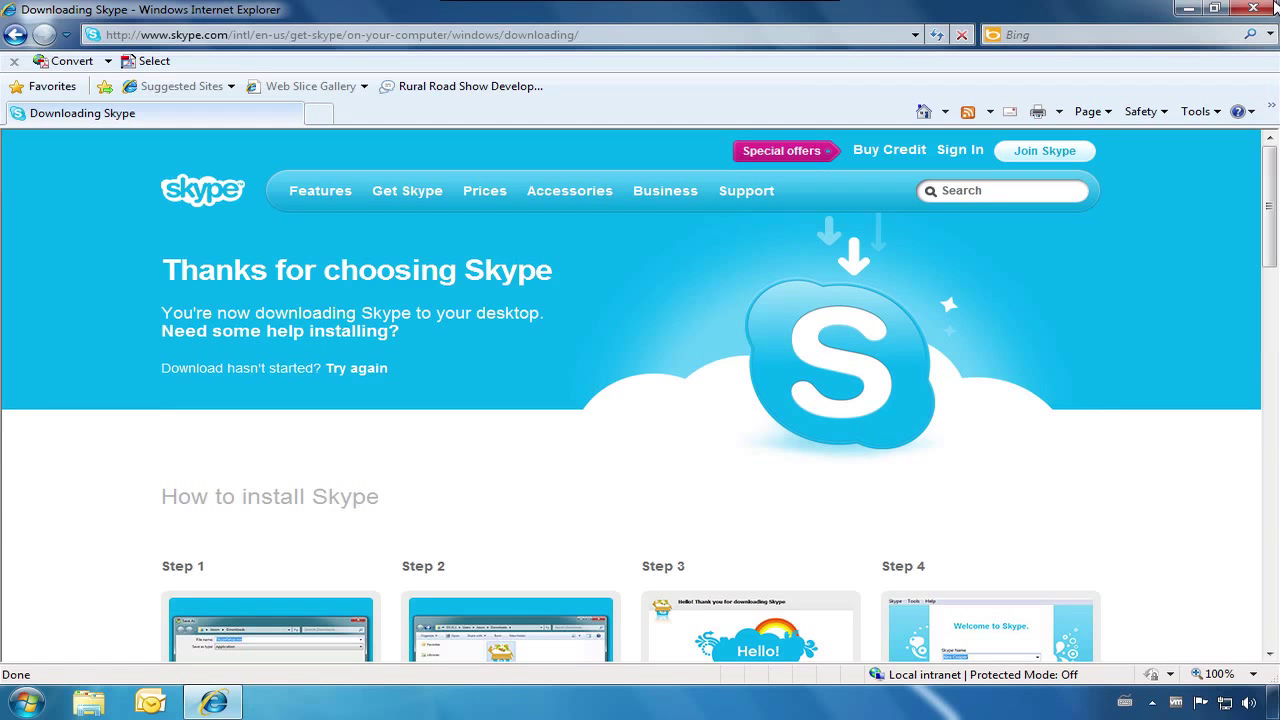
Minimize Internet Explorer and launch Skype from its desktop shortcut
click(1197, 7)
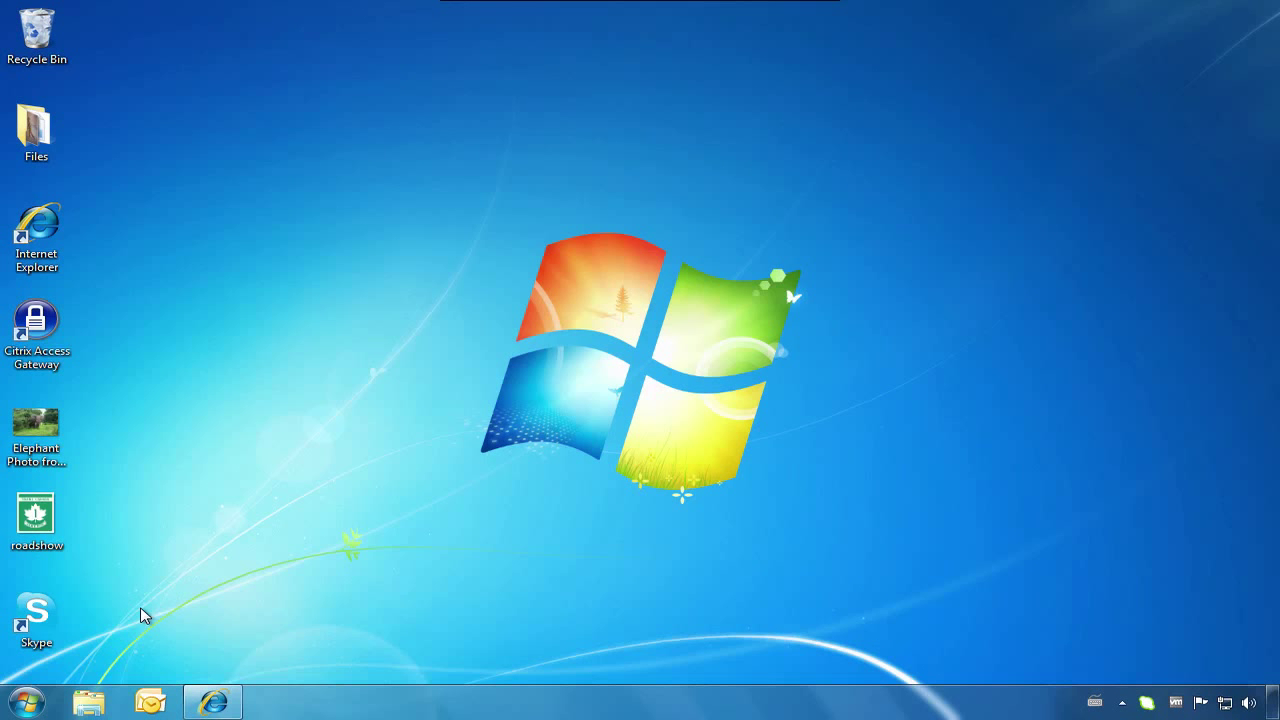
double_click(28, 618)
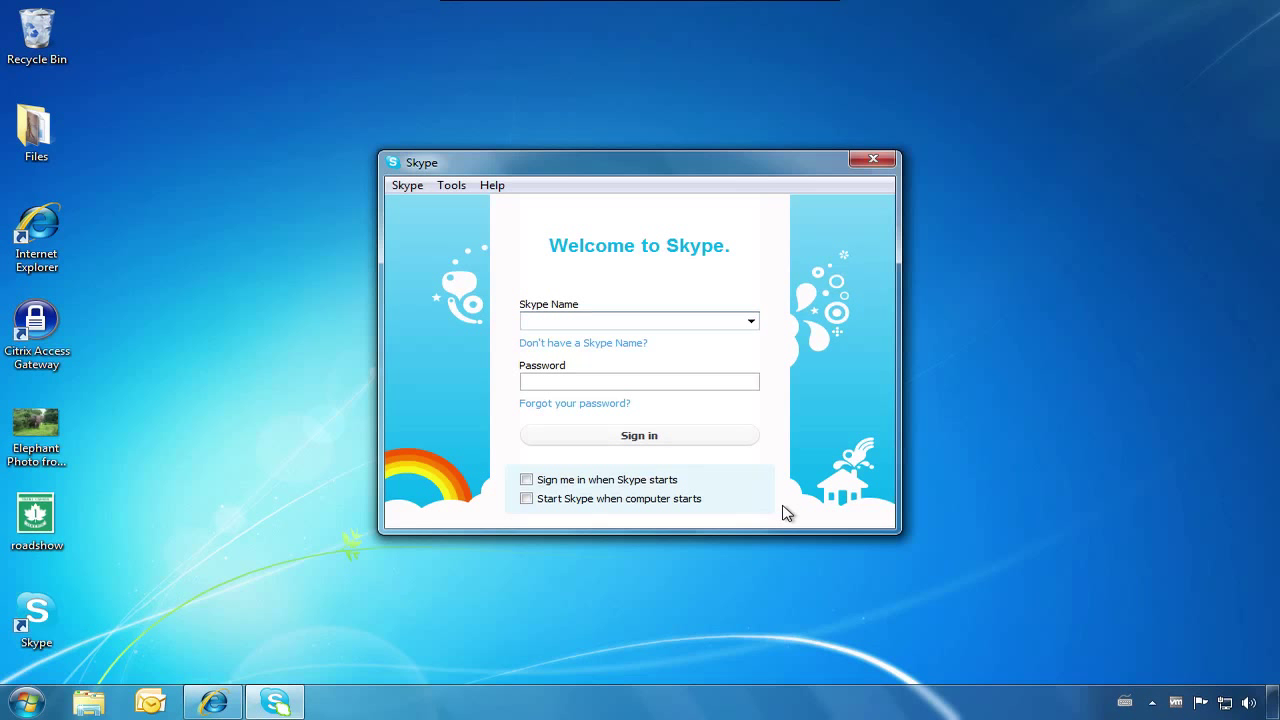
Begin a new account, entering the full name and Skype Name, then the password twice
click(628, 352)
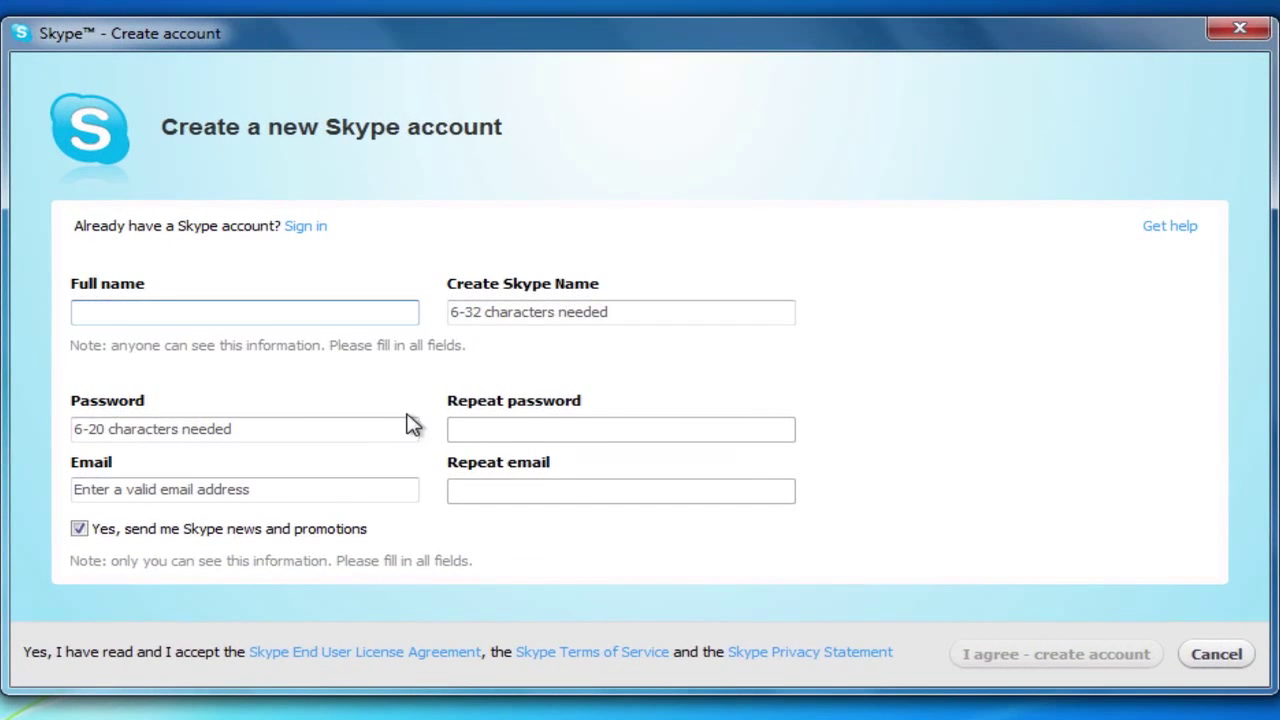
text(Rur)
text(al)
text( Roas)
text(dshow)
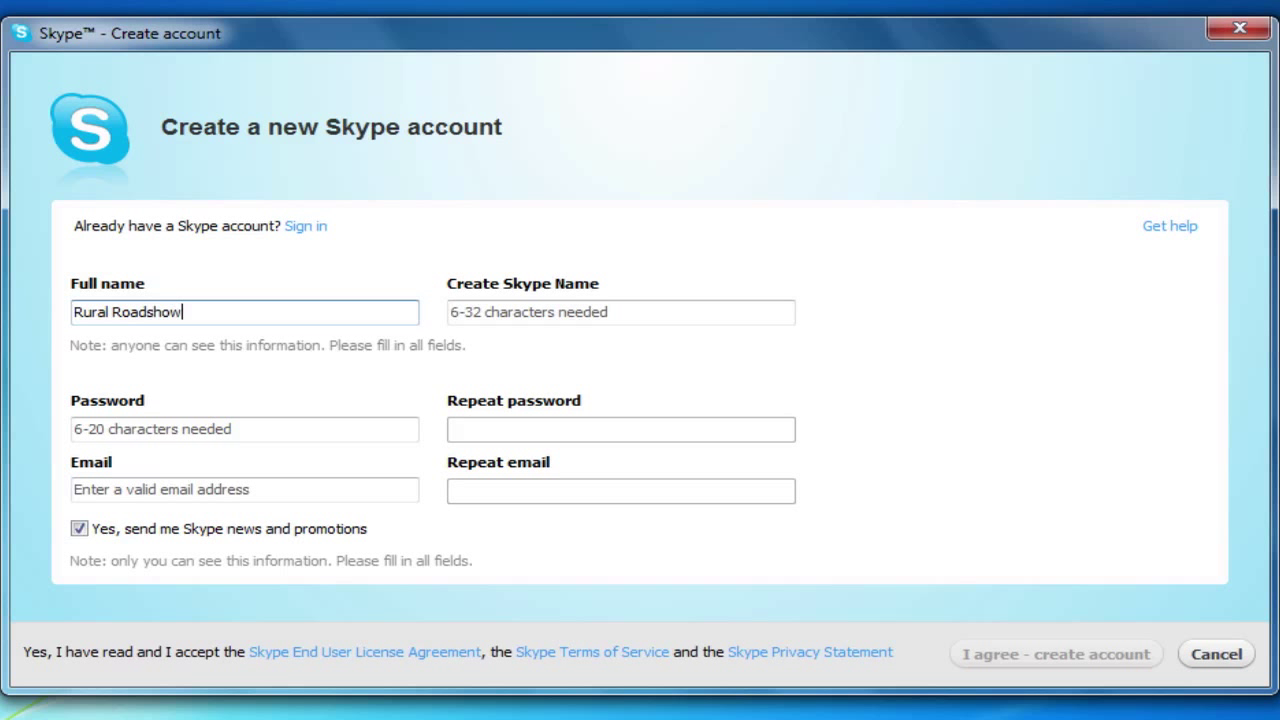
click(587, 322)
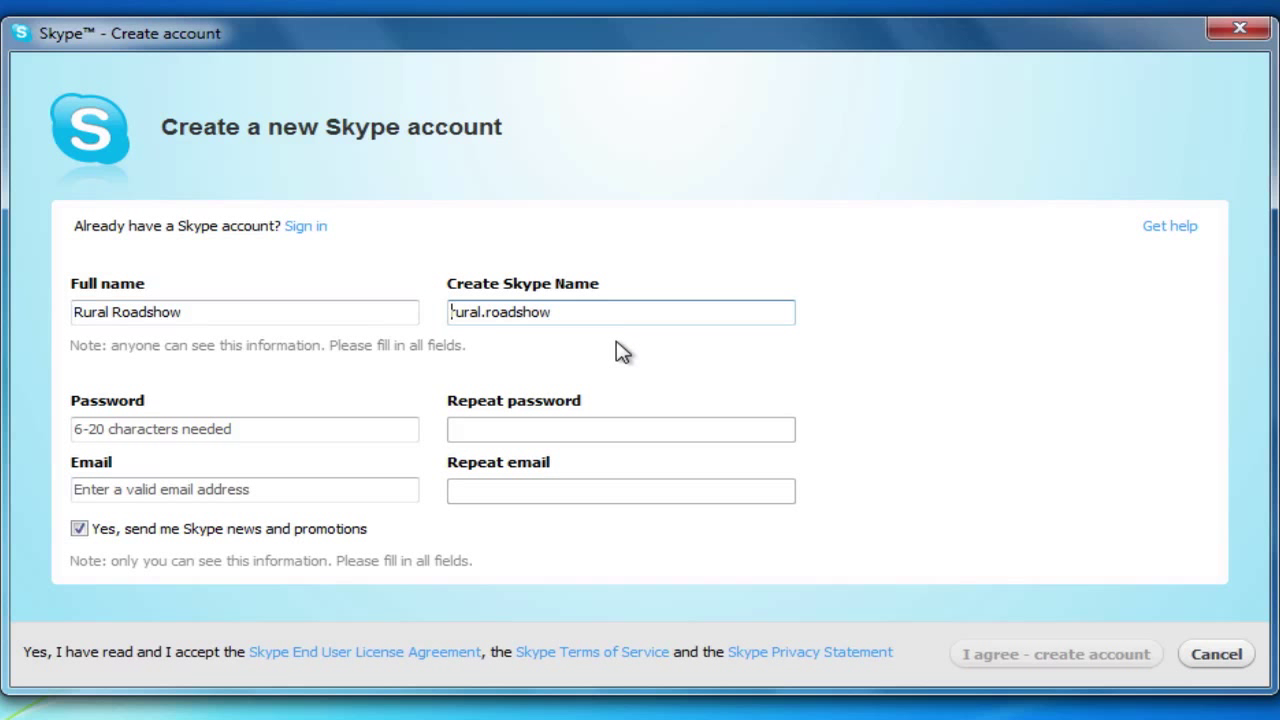
click(255, 432)
text(•••)
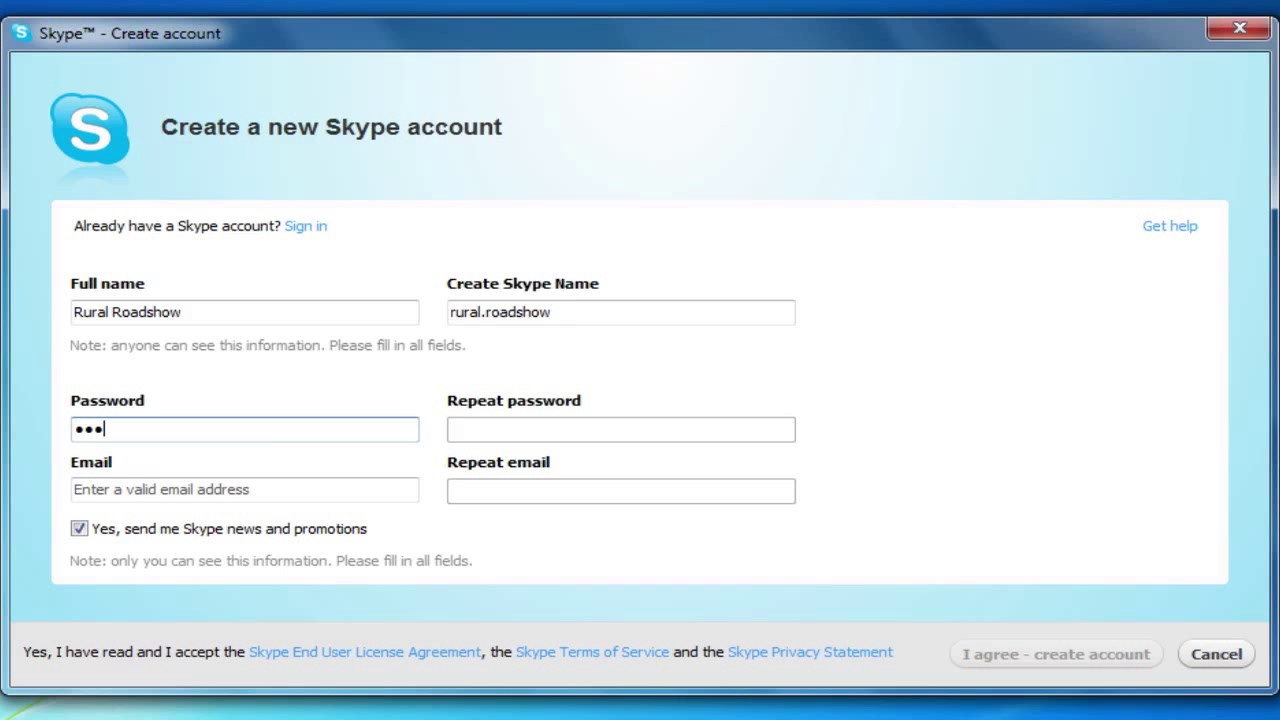
text(•••)
click(606, 435)
text(•)
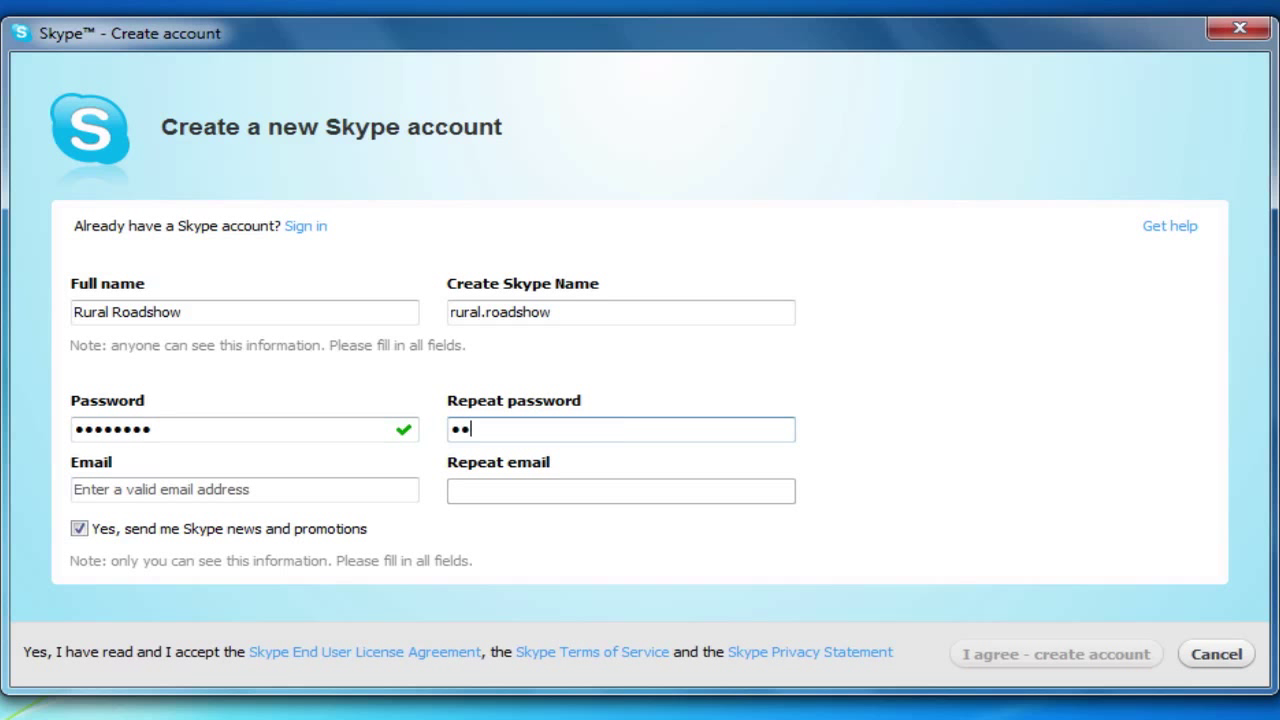
text(•••••••)
Enter and confirm the e-mail address, opt out of news, and create the account
click(182, 492)
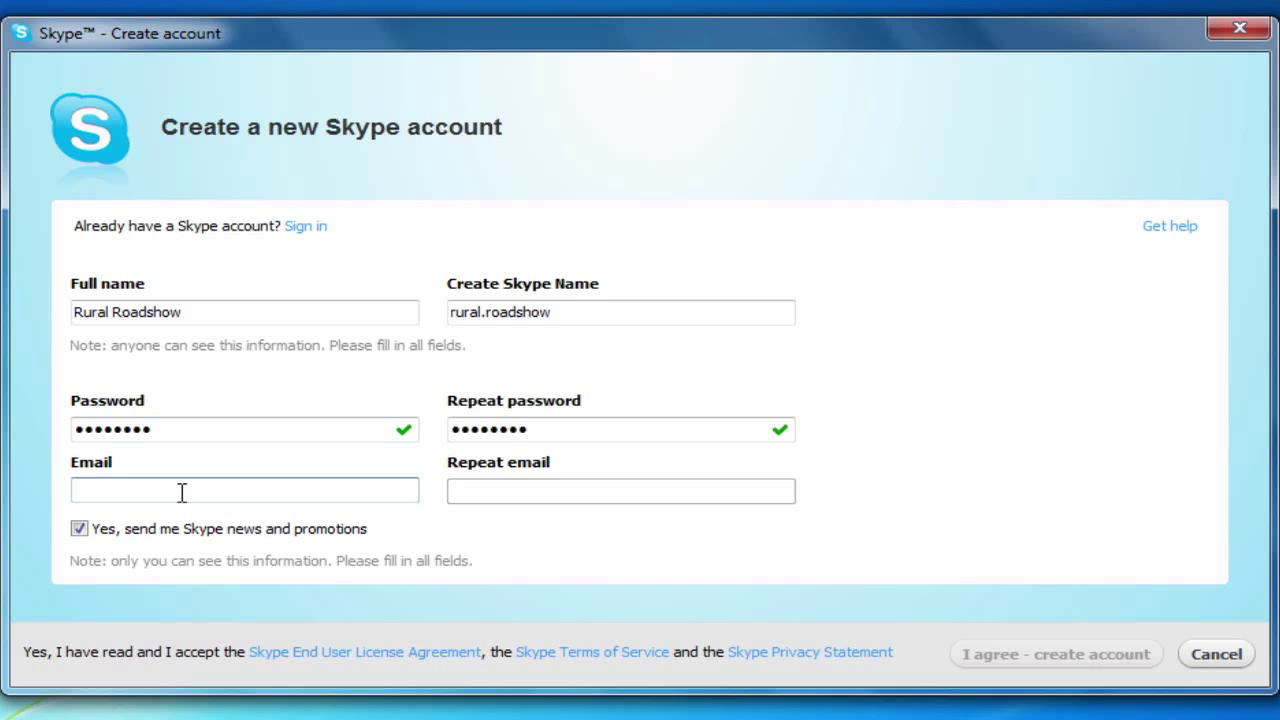
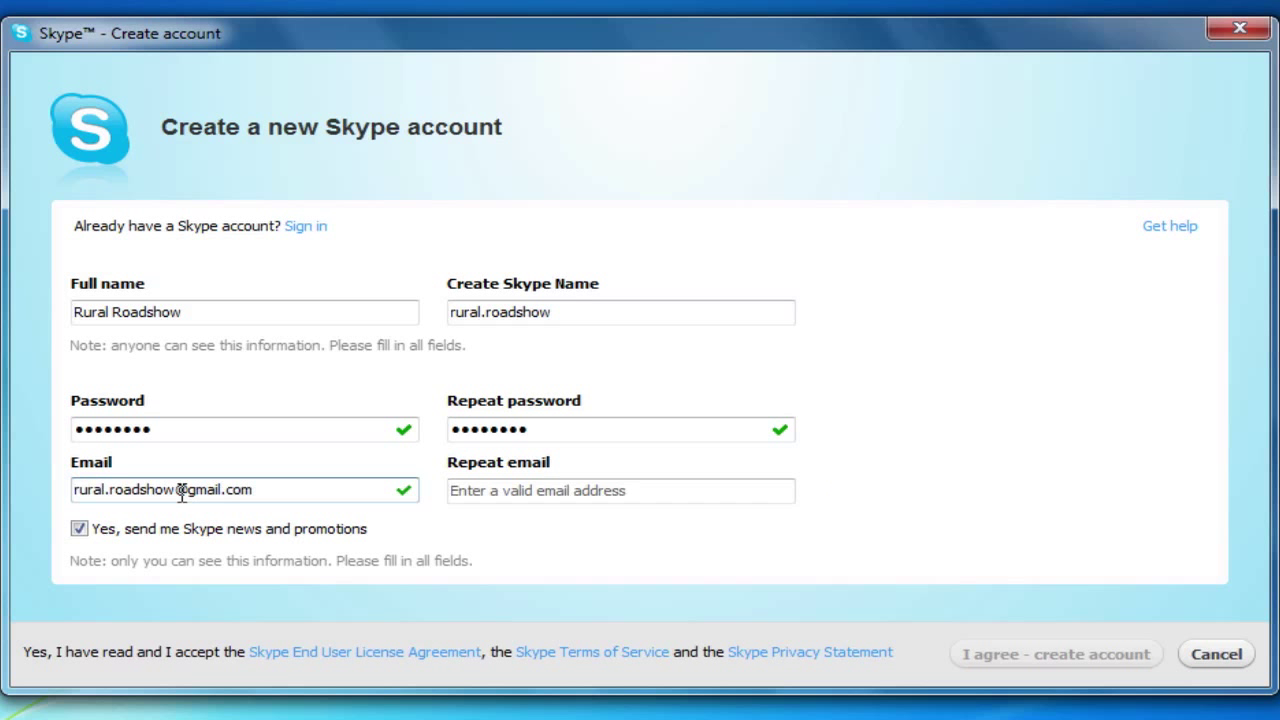
click(531, 497)
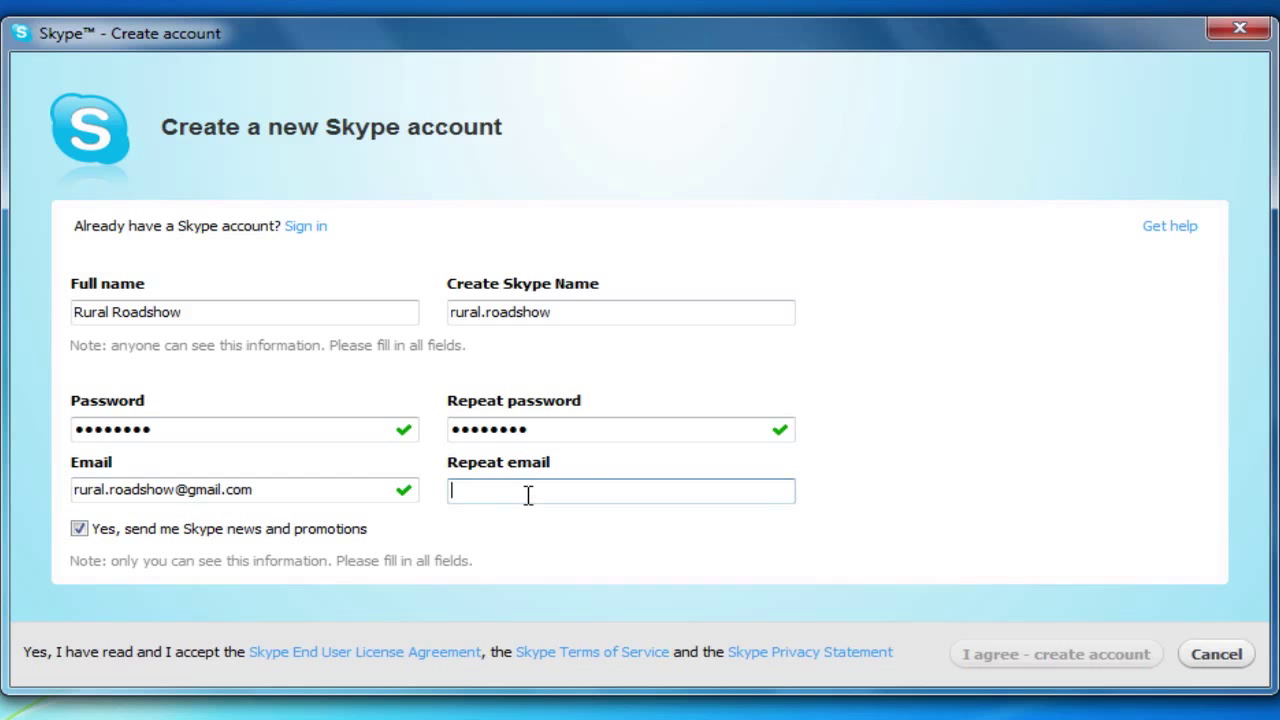
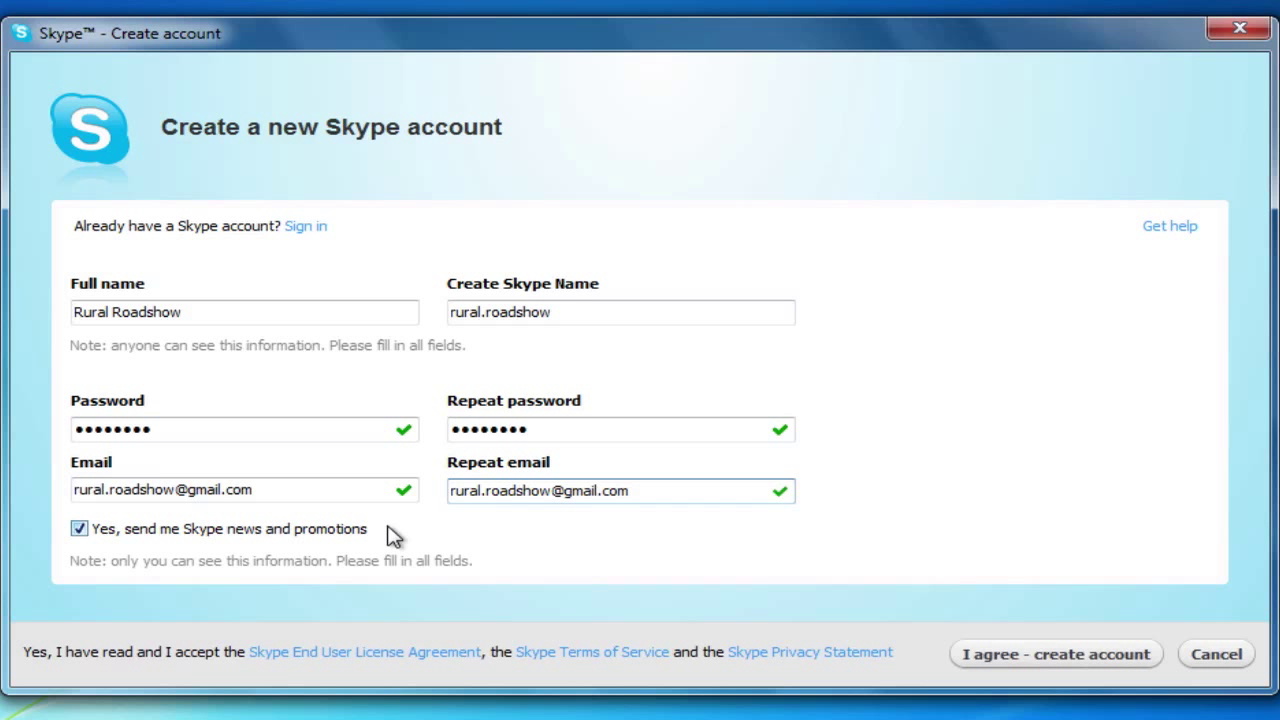
click(84, 533)
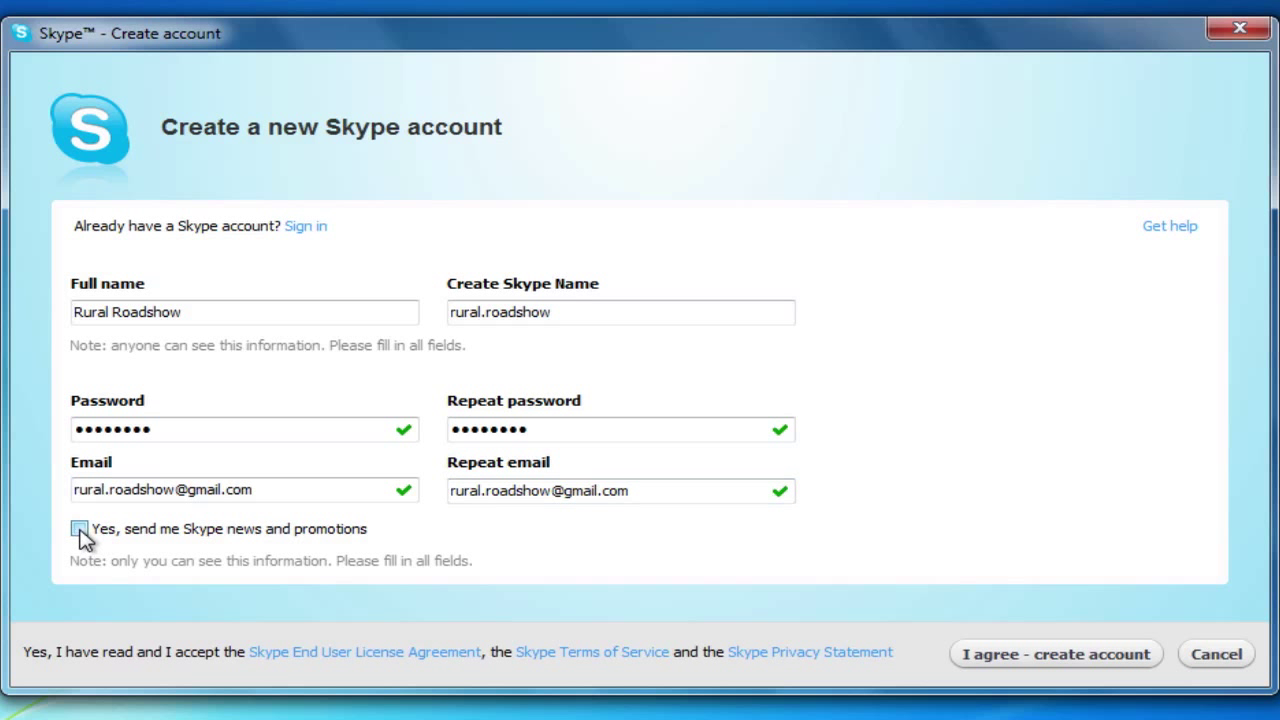
click(1101, 656)
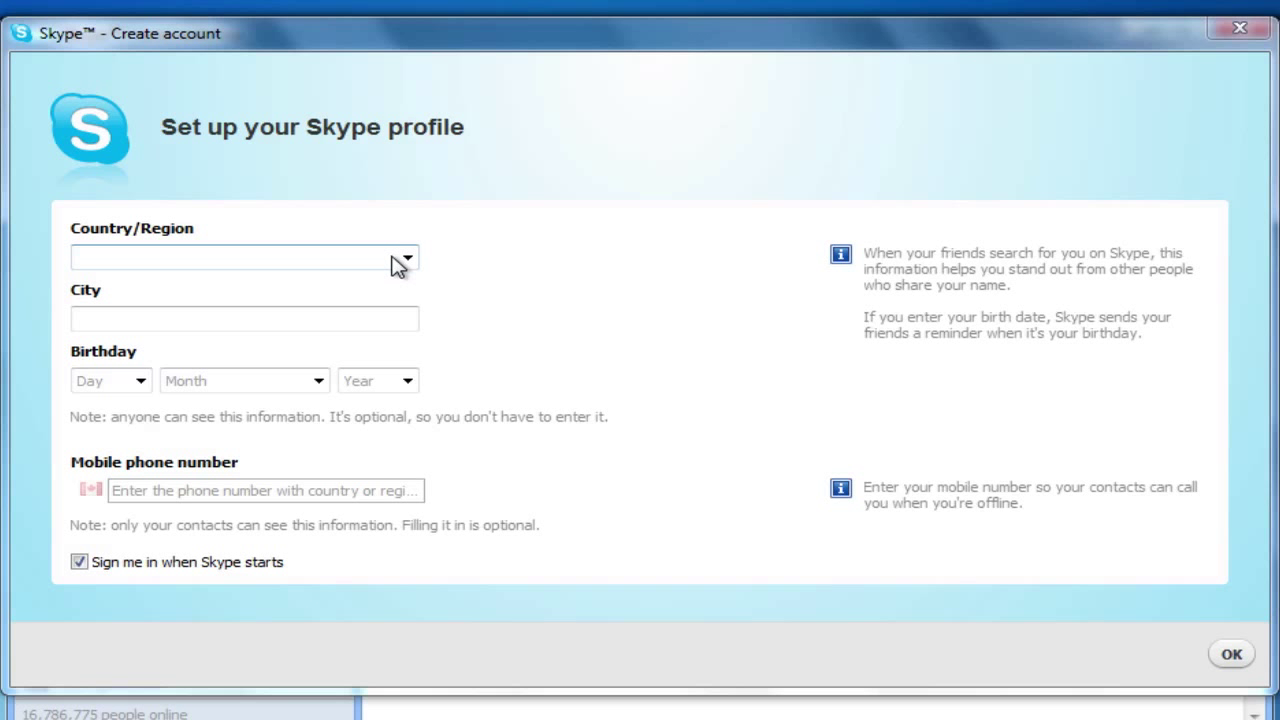
Set Country/Region to Canada, untick 'Sign me in when Skype starts', and confirm the profile
click(407, 258)
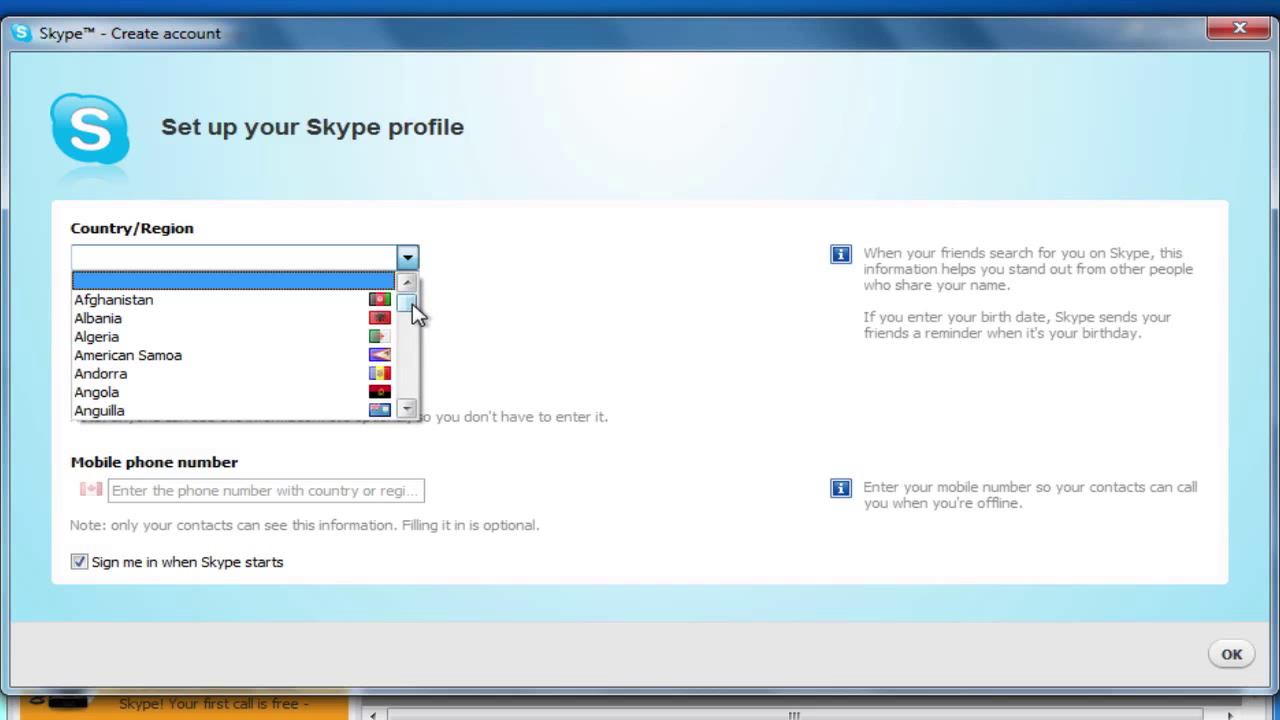
drag(412, 303, 413, 318)
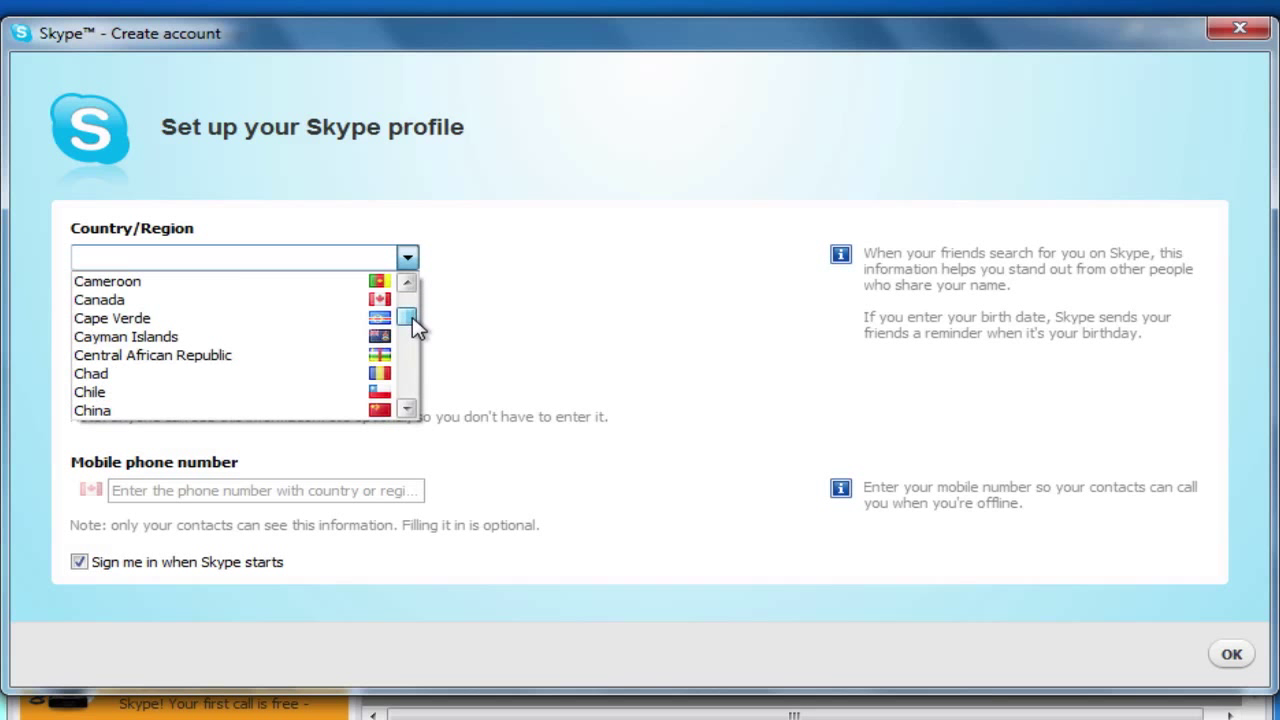
click(325, 316)
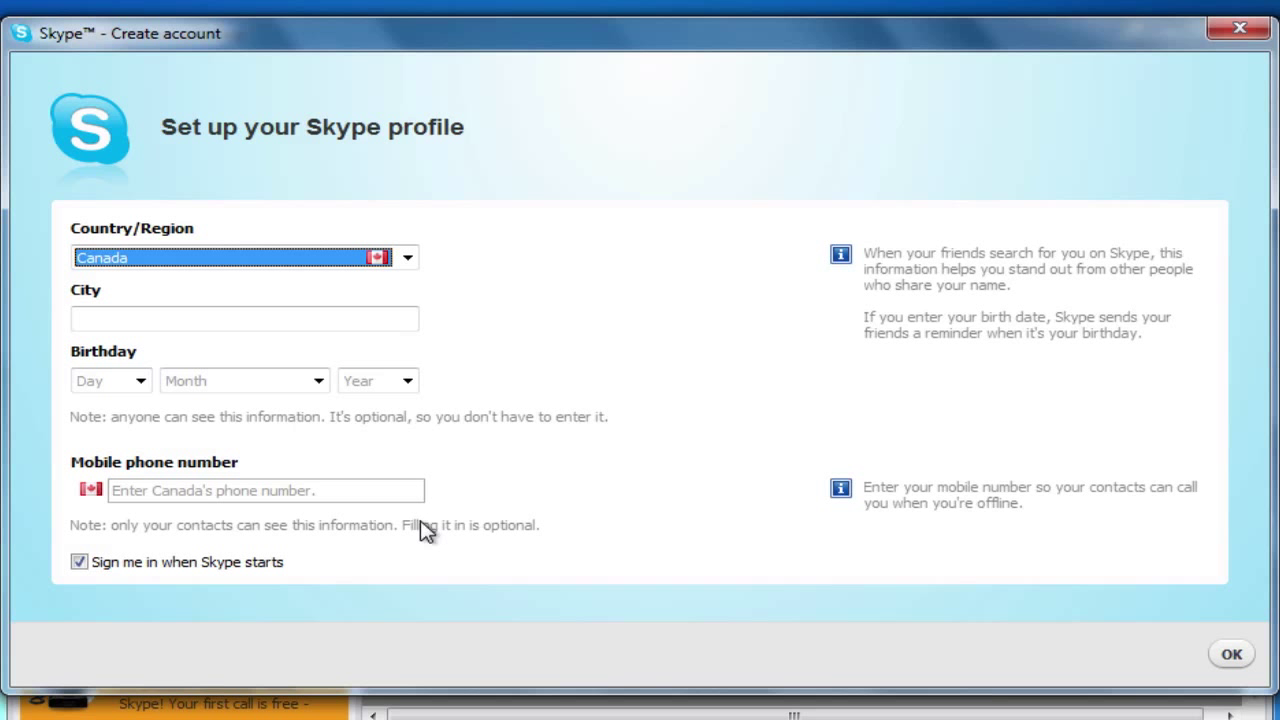
click(79, 563)
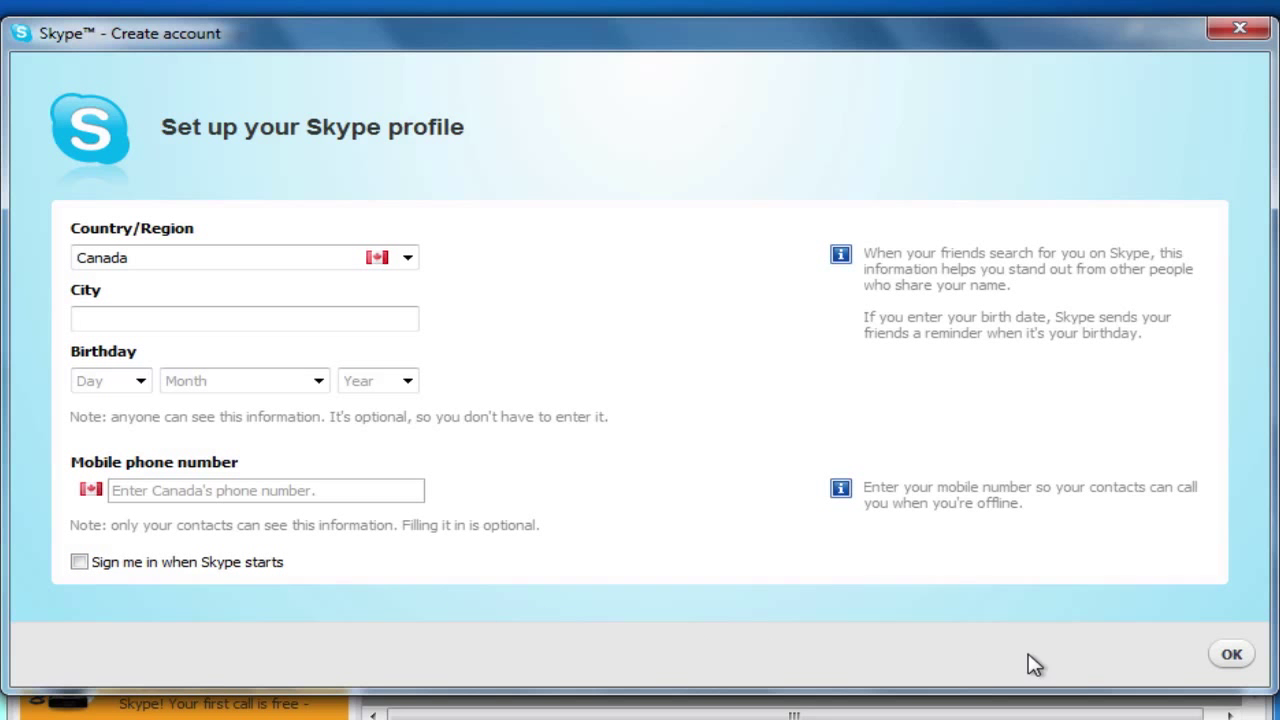
click(1230, 660)
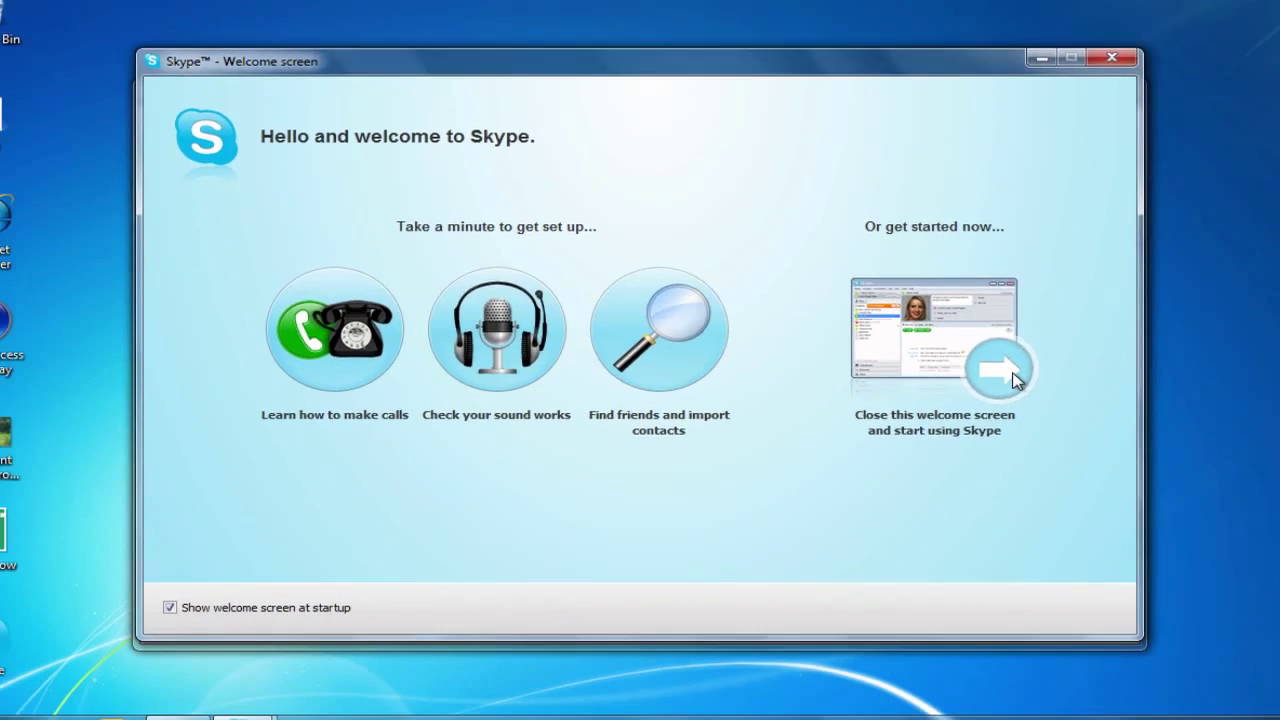
Close the welcome screen to reach the contacts list and Skype Home tab
click(1016, 380)
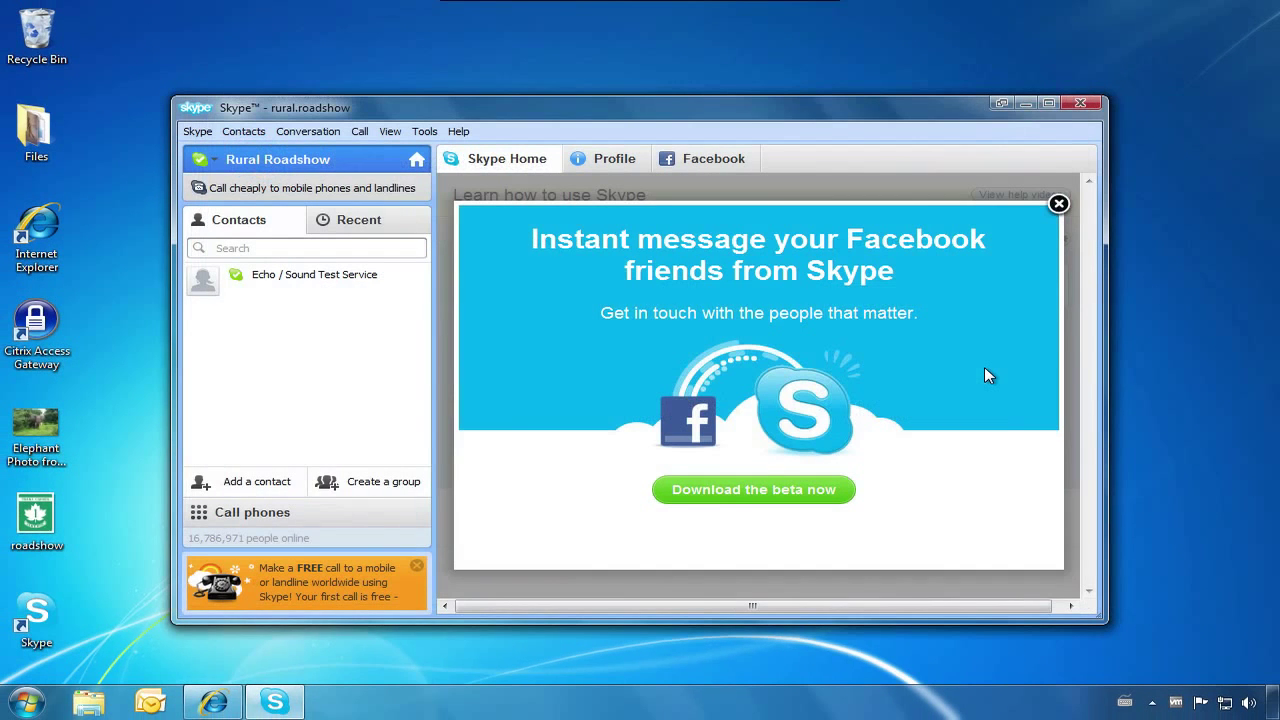